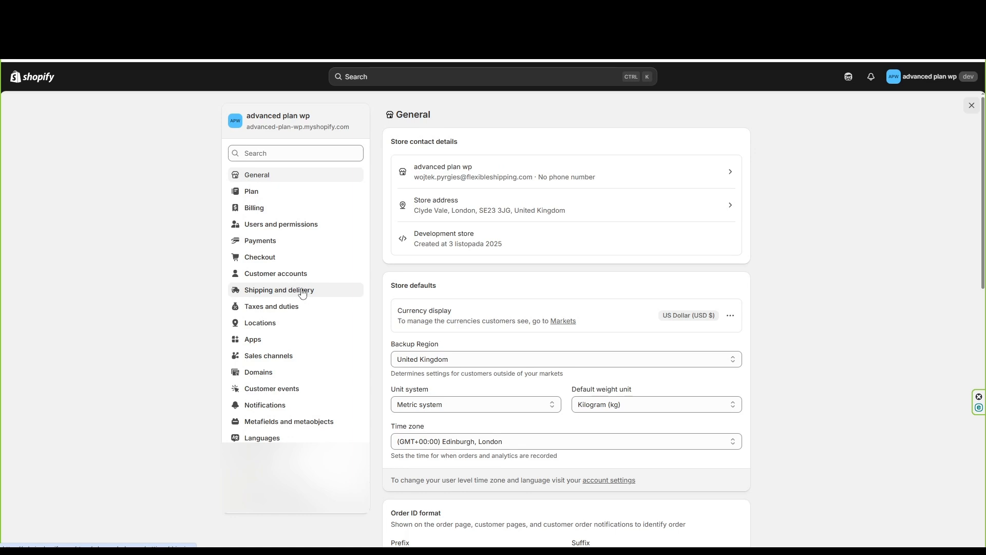
Review the general shipping rates profile in the store's shipping and delivery settings, then close the settings
left_click(295, 291)
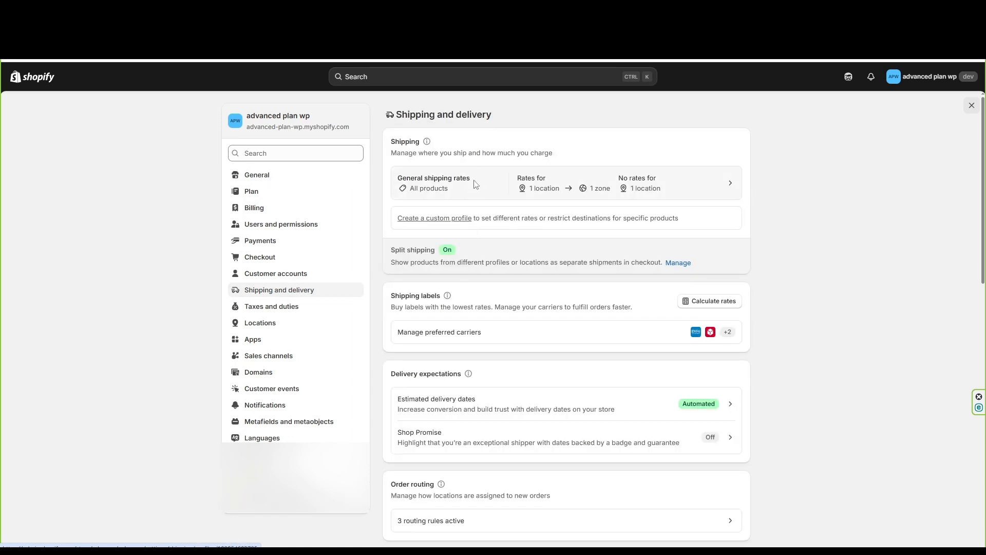
left_click(472, 189)
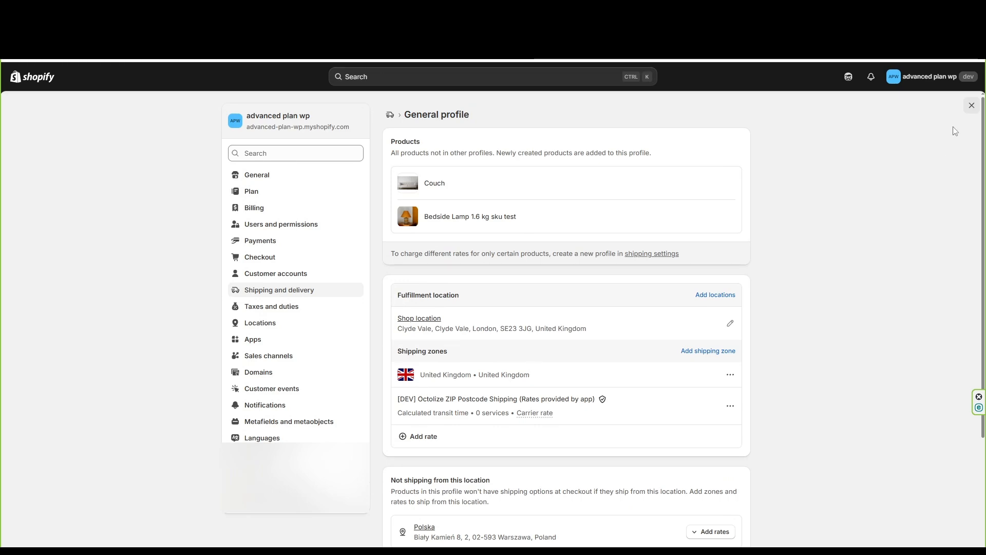
left_click(972, 107)
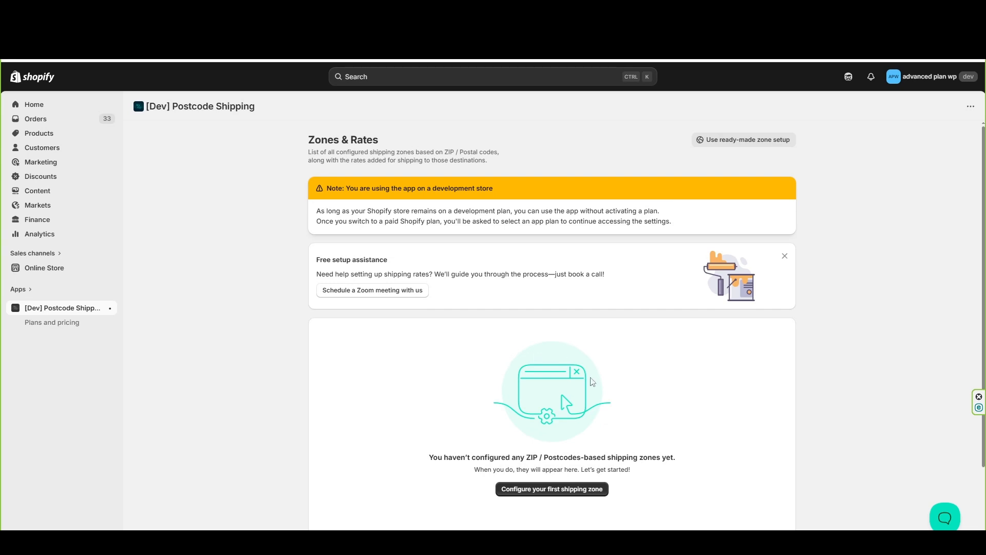
Start the first postcode-based shipping zone, named "London - Discounted Delivery", and set its country to United Kingdom
left_click(576, 494)
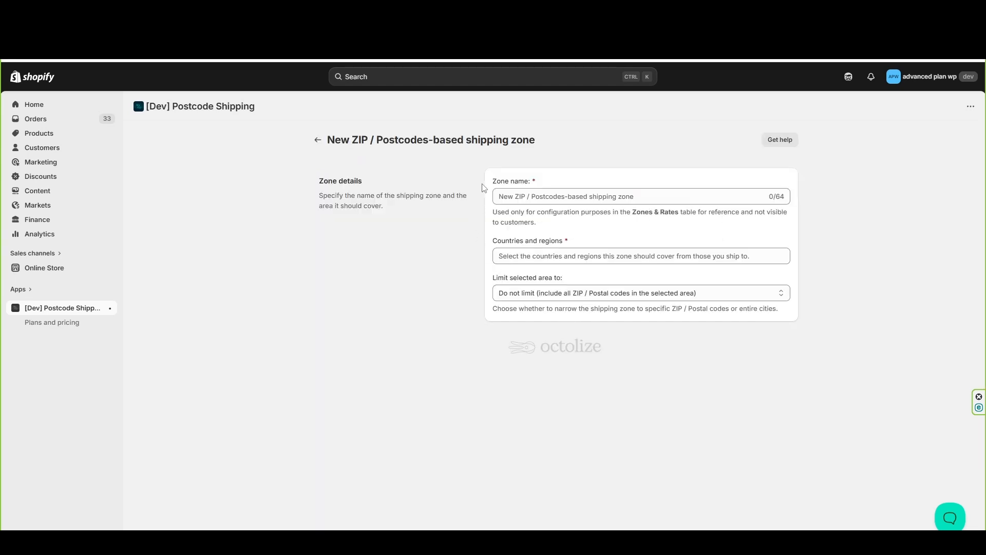
left_click(556, 196)
type("London - Discounted Delivery")
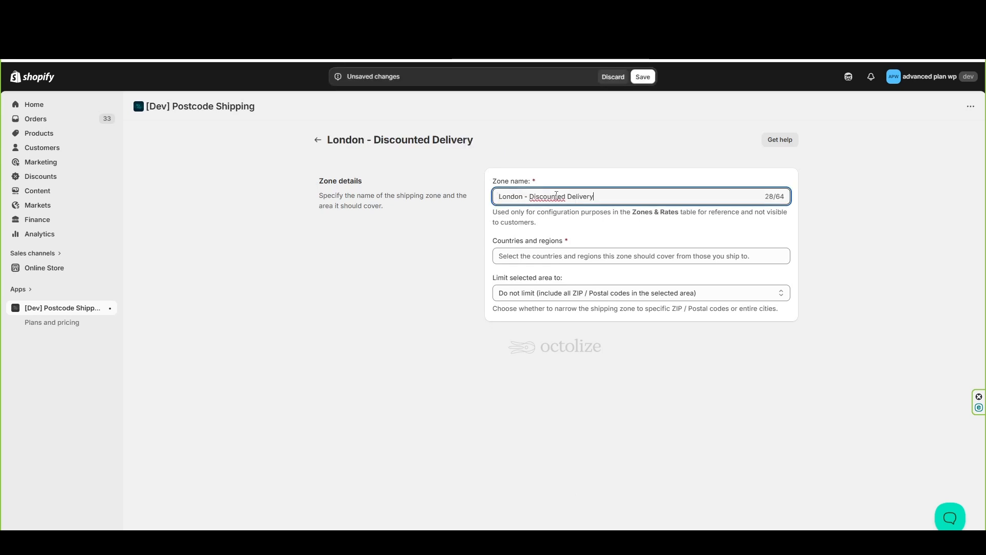
left_click(593, 252)
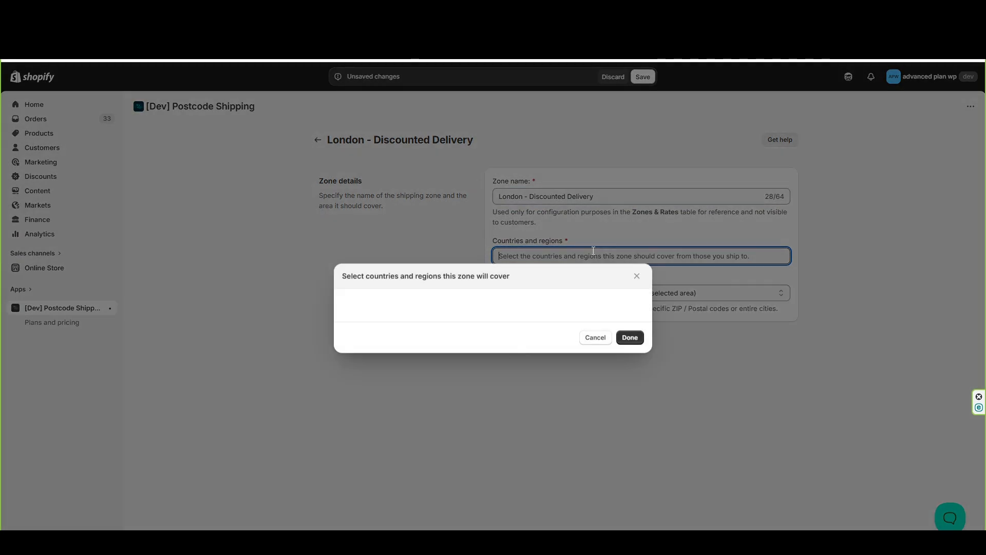
left_click(348, 232)
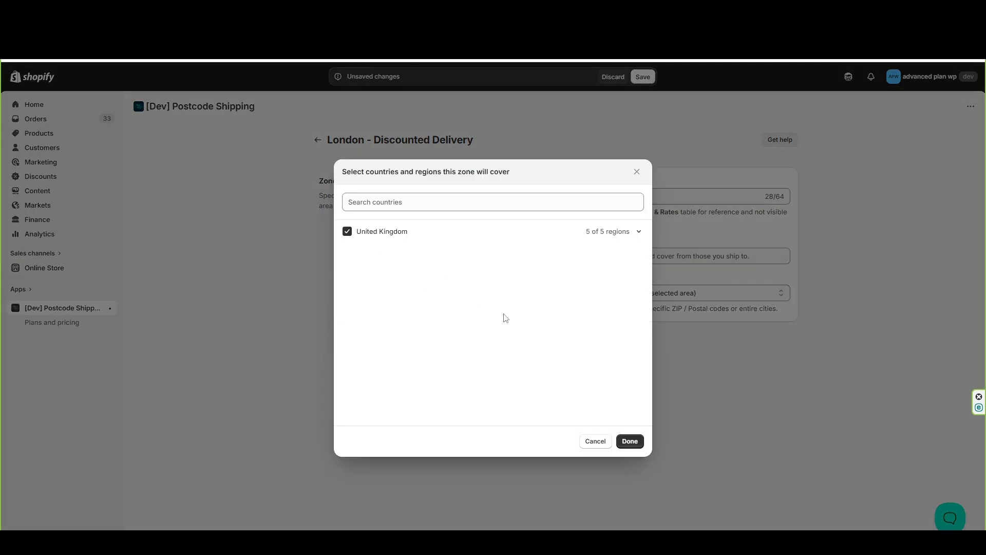
left_click(630, 441)
Limit the London zone to specific cities with London as the only entry, and save it
left_click(579, 312)
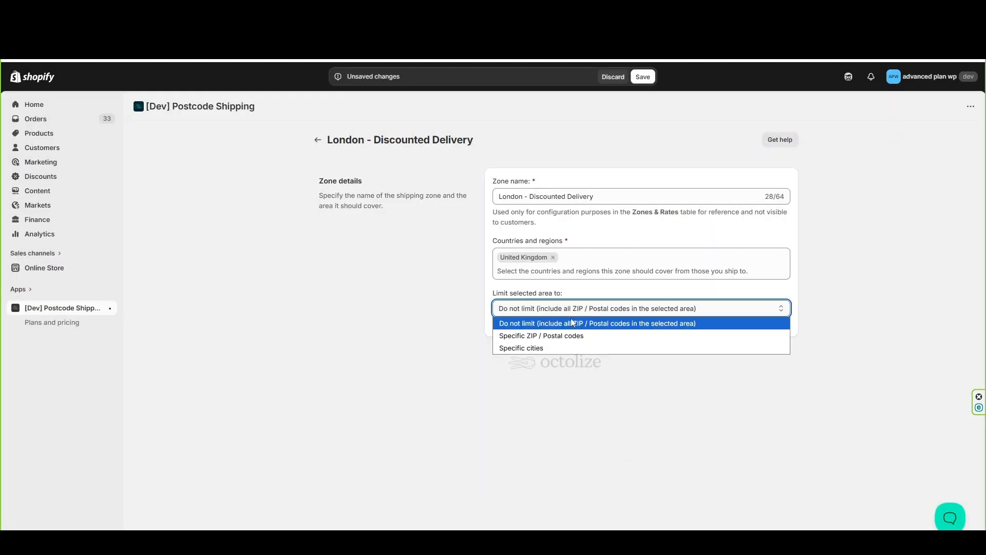
left_click(555, 345)
left_click(548, 347)
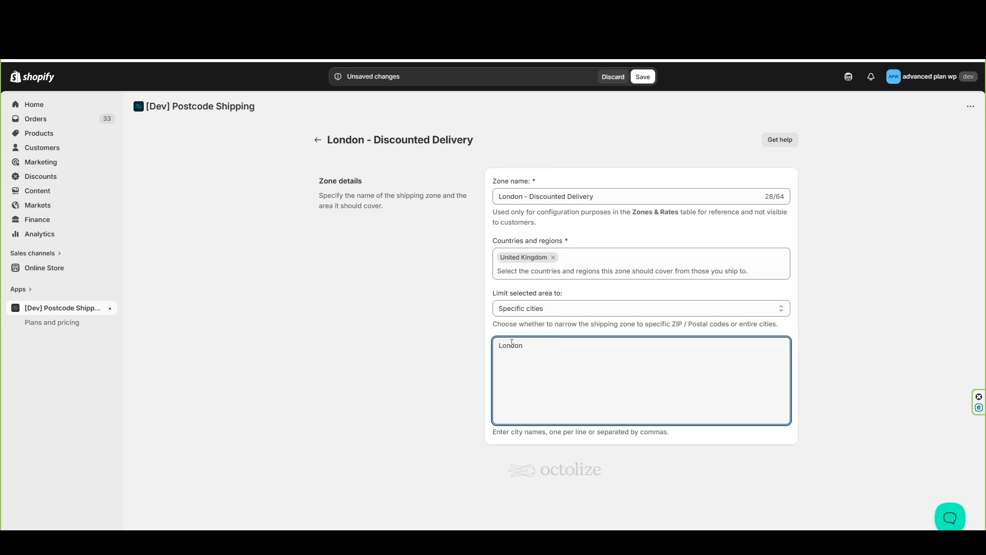
left_click(650, 77)
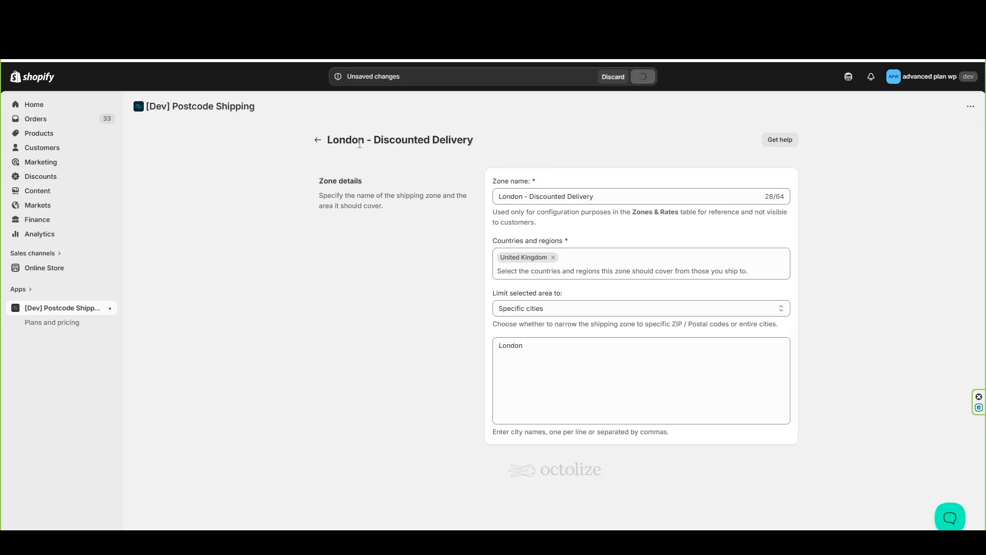
left_click(316, 139)
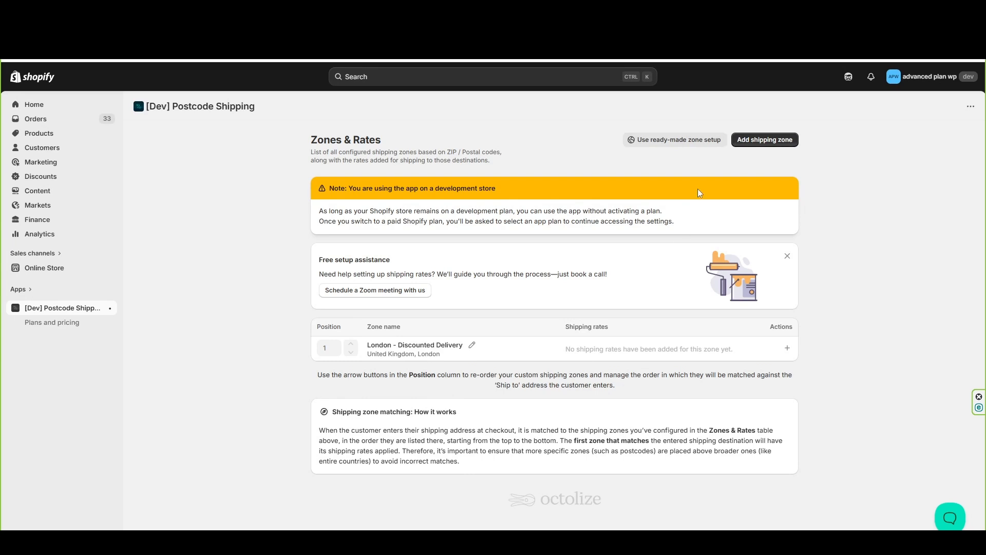
Start another shipping zone named "Scottish Highlands and Islands" and set its country to United Kingdom
left_click(764, 139)
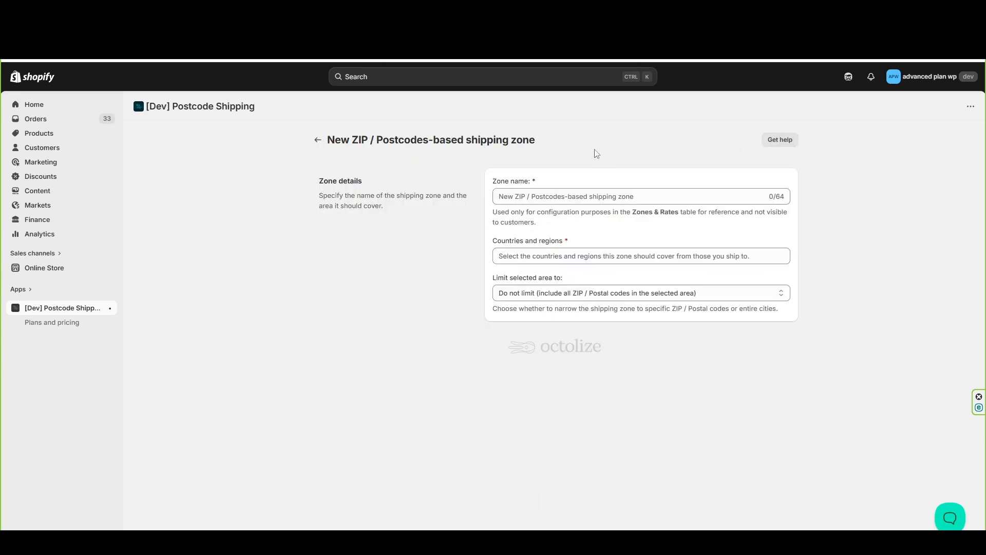
left_click(565, 193)
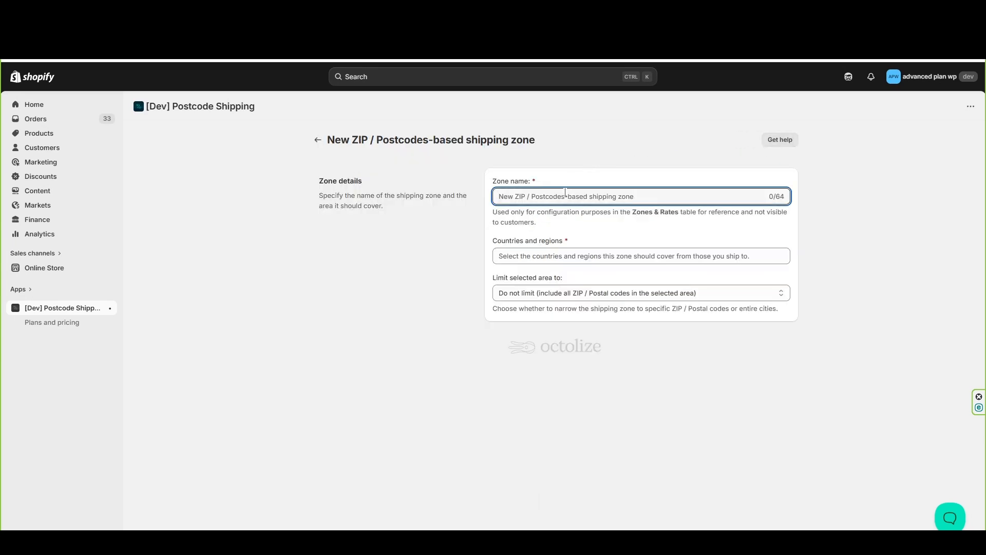
type("Scottish Highlands and Islands")
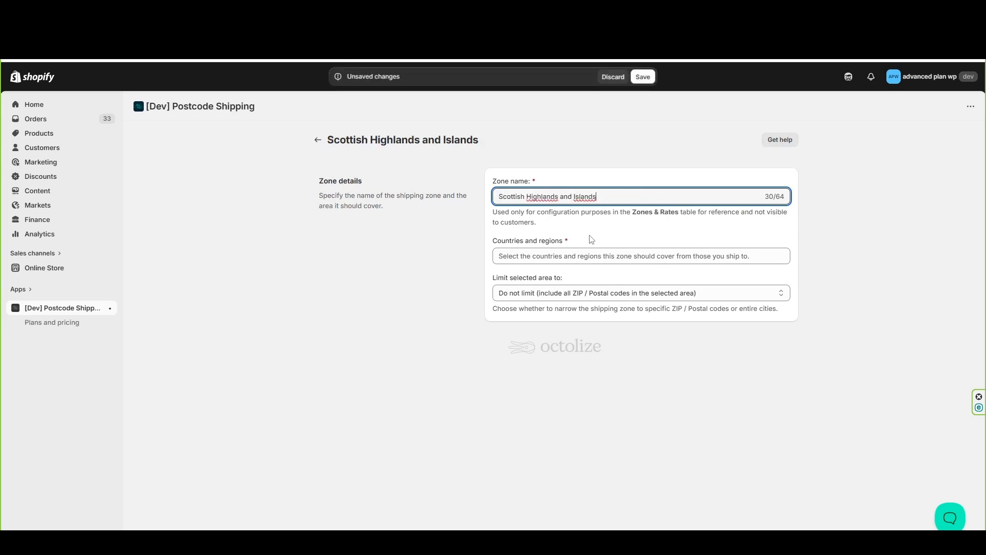
left_click(589, 256)
left_click(393, 242)
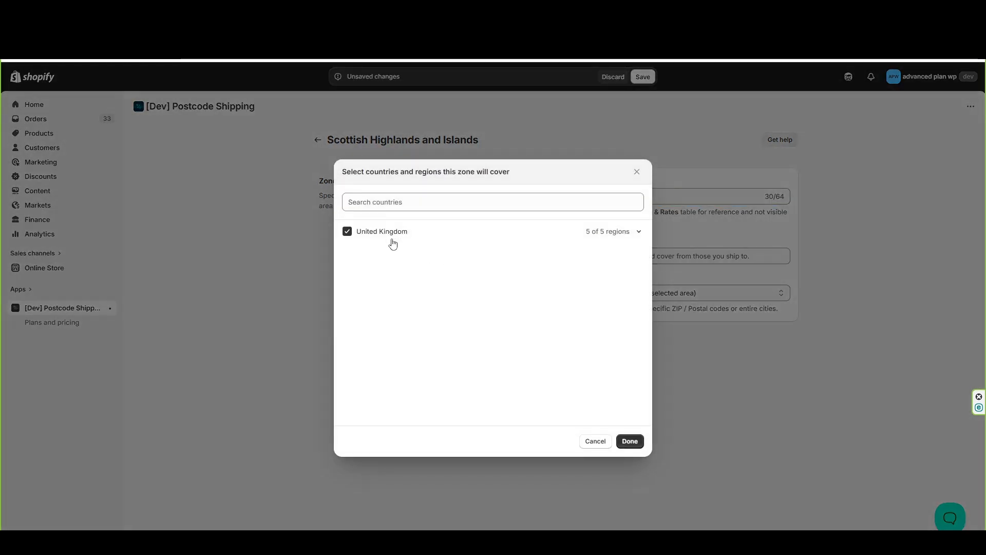
left_click(630, 440)
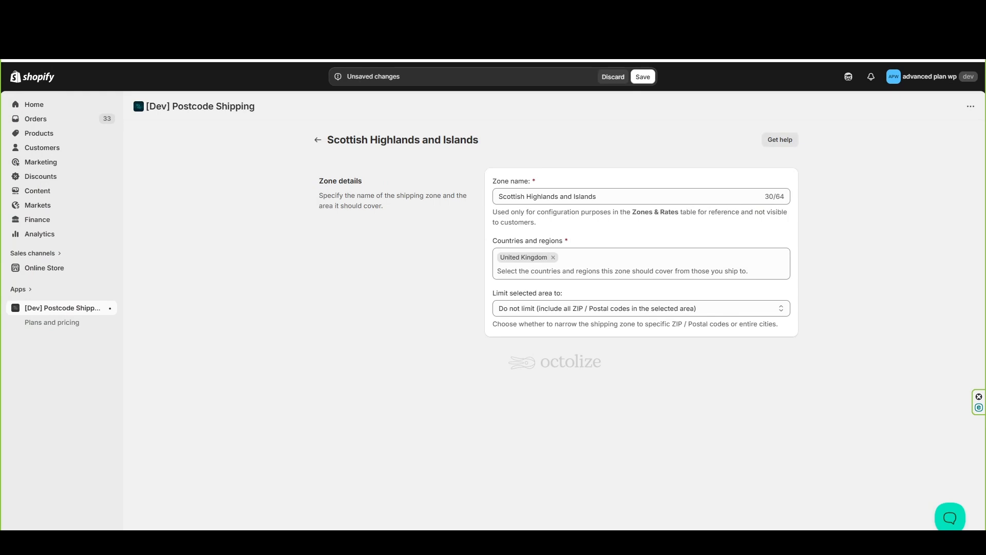
Limit the Highlands zone to specific ZIP / Postal codes, paste the wildcard postcode list from AB31* through FK72*, and save it
left_click(648, 309)
left_click(620, 336)
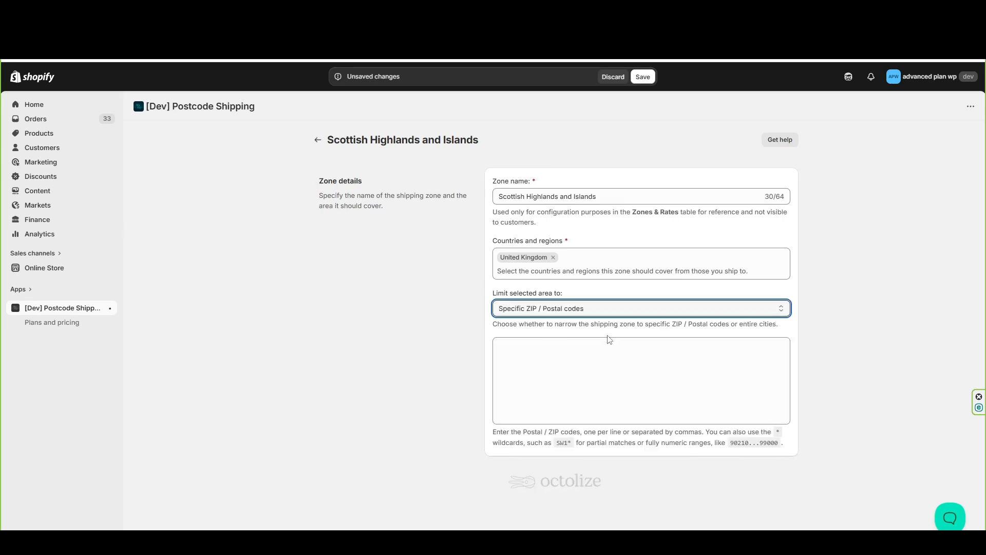
left_click(572, 349)
key("ctrl+v")
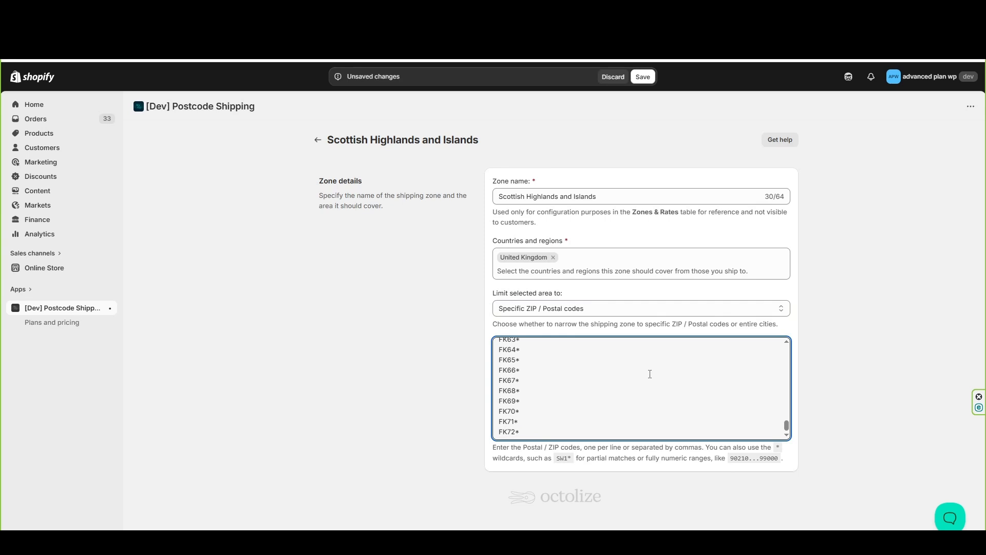
scroll(649, 374, "up", 4)
left_click_drag(553, 447, 683, 448)
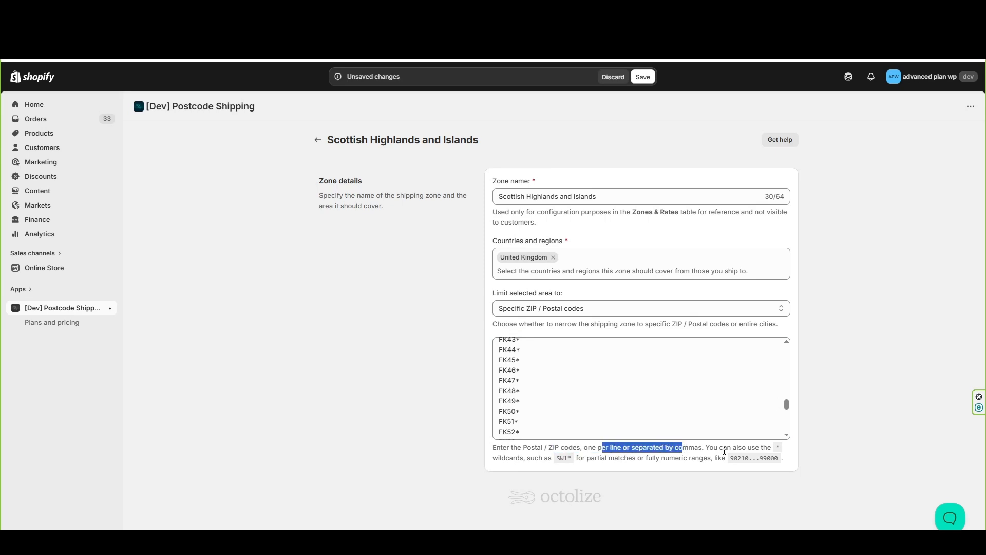
left_click_drag(572, 459, 556, 459)
left_click_drag(732, 459, 785, 463)
left_click(791, 468)
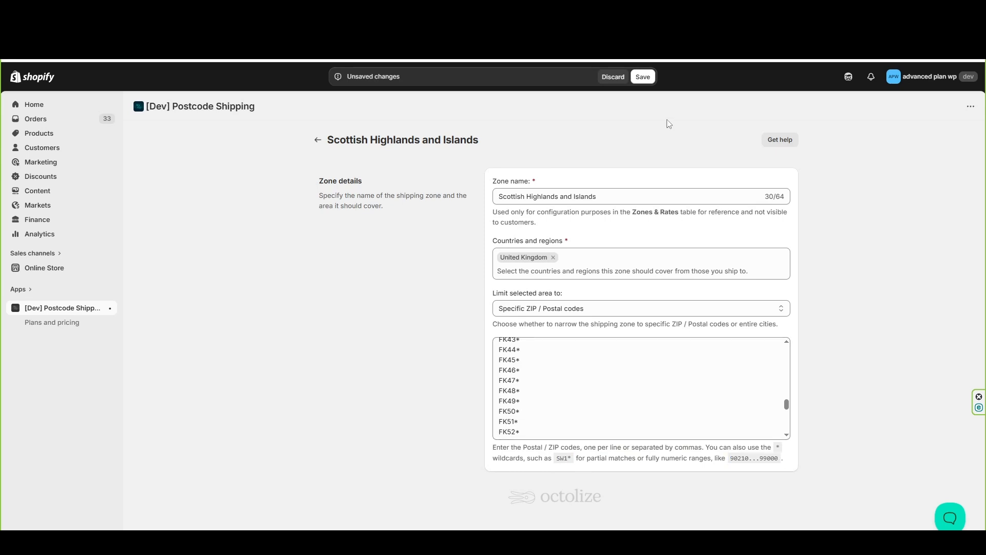
left_click(643, 76)
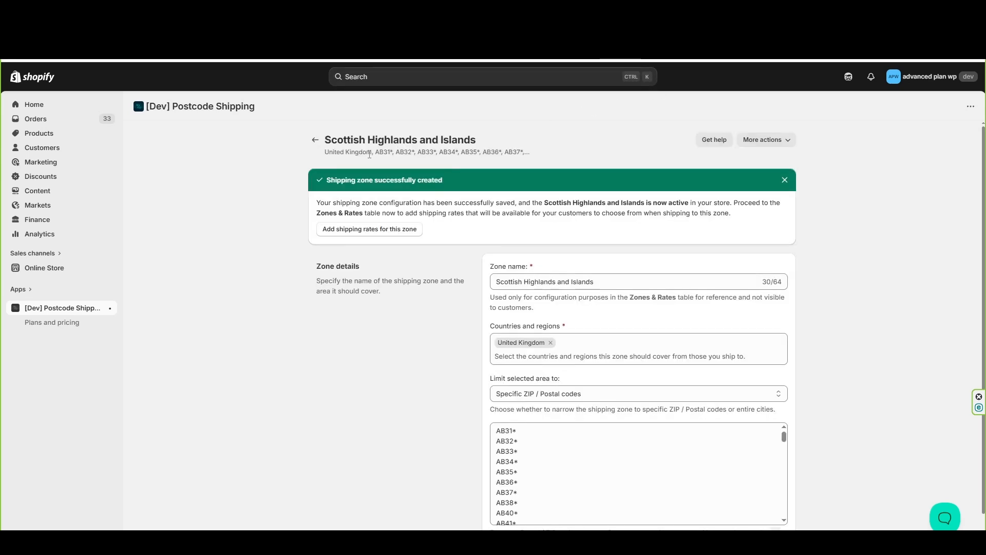
left_click(315, 144)
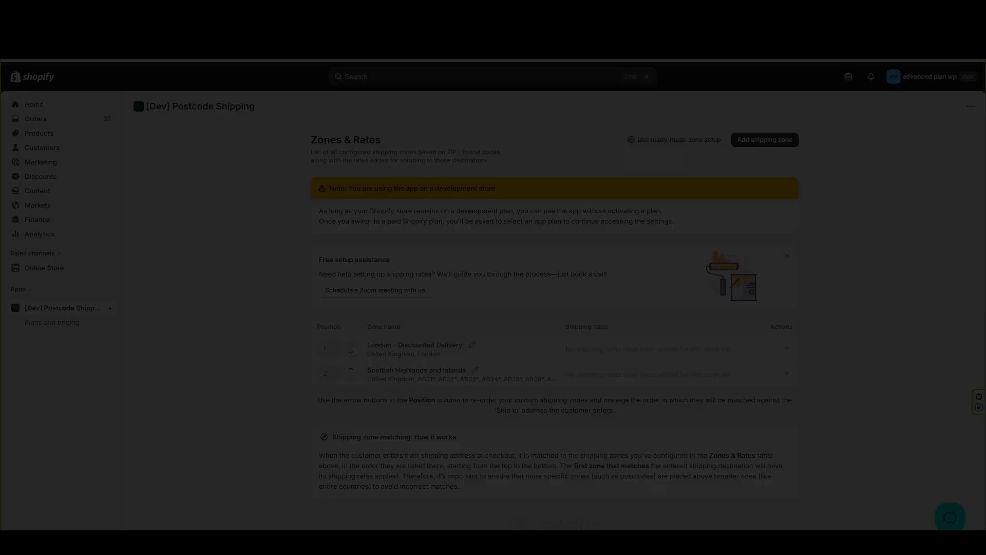
Start a third shipping zone named "UK Mainland" and set its country to United Kingdom
left_click(764, 140)
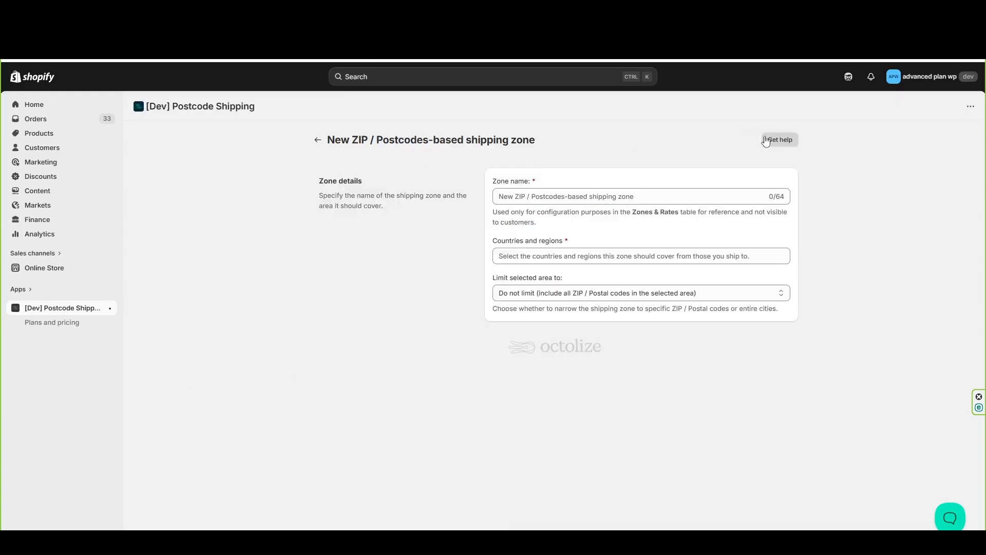
left_click(582, 198)
type("UK Mainland")
left_click(572, 255)
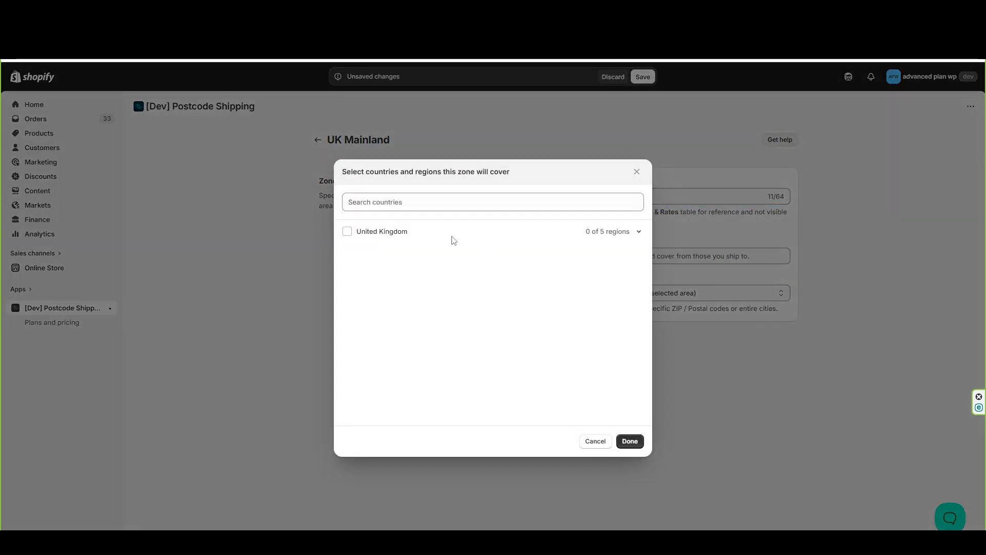
left_click(403, 232)
left_click(630, 441)
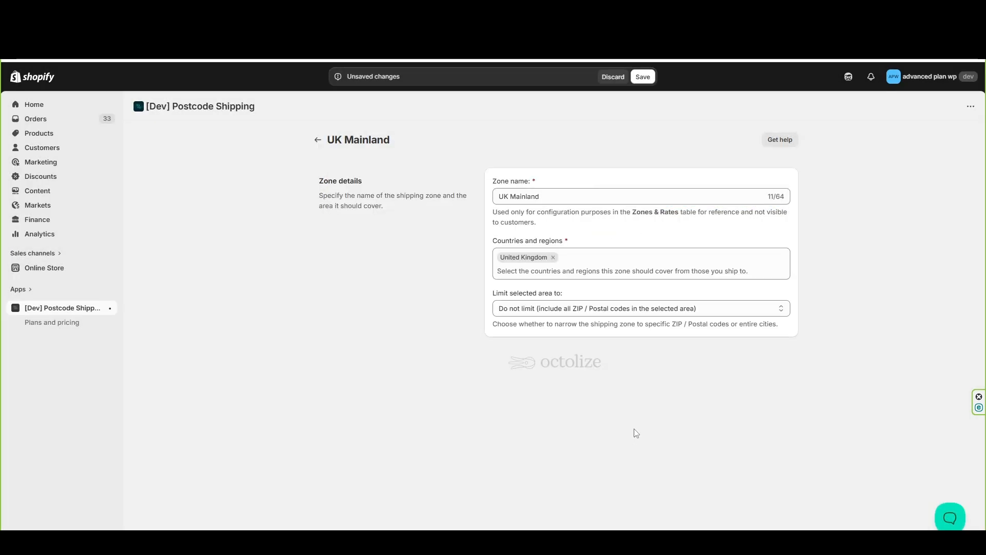
Keep the UK Mainland zone's area limit at "Do not limit", save it, and return to the zones list
left_click(630, 309)
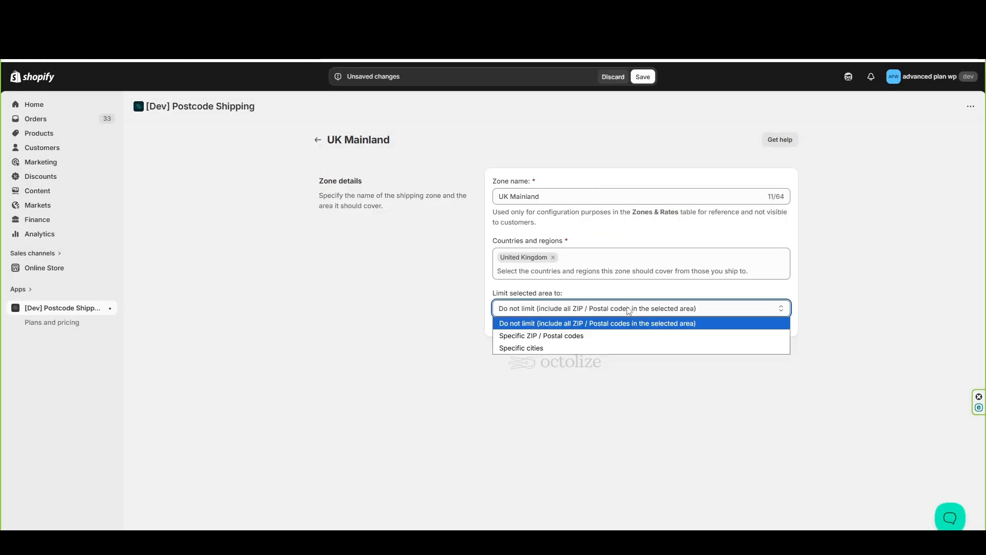
left_click(578, 328)
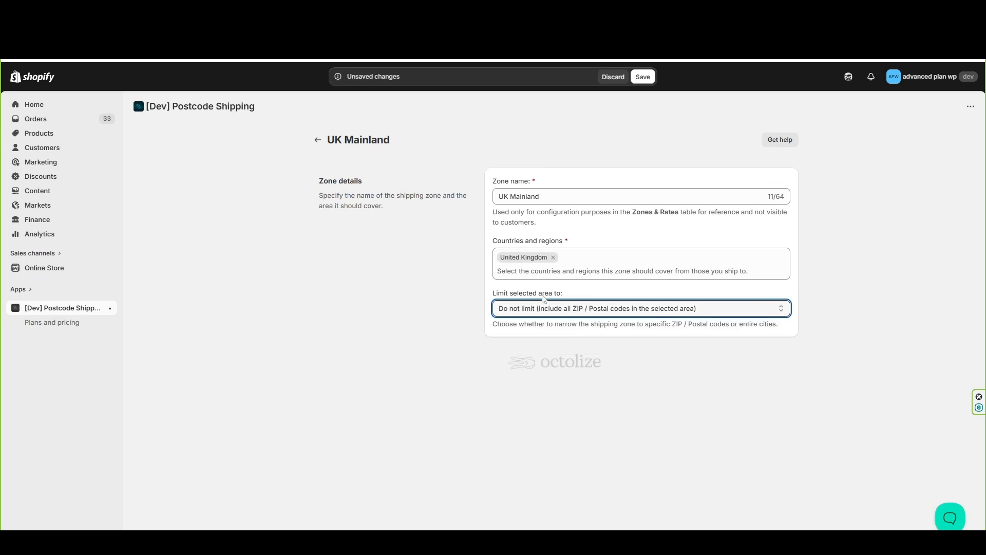
left_click(642, 77)
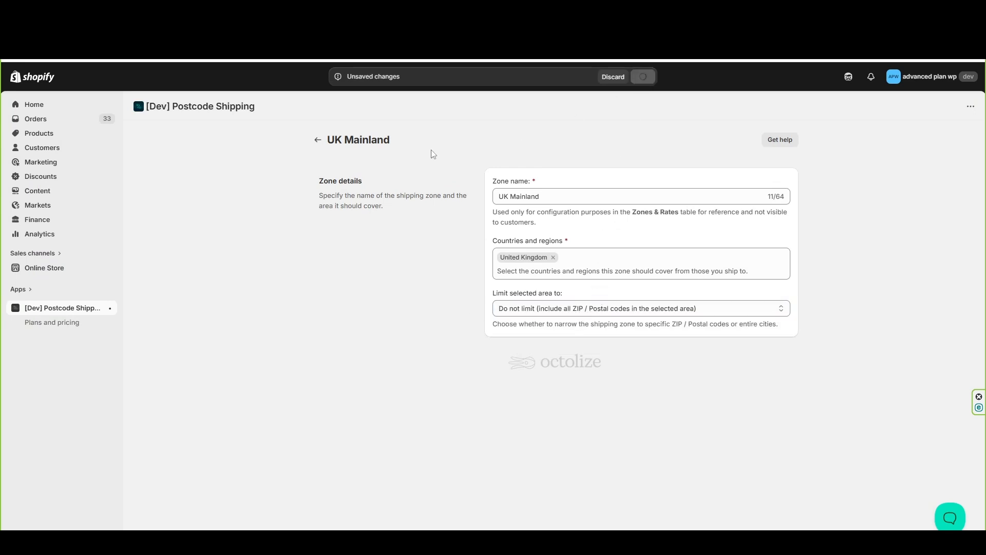
left_click(318, 140)
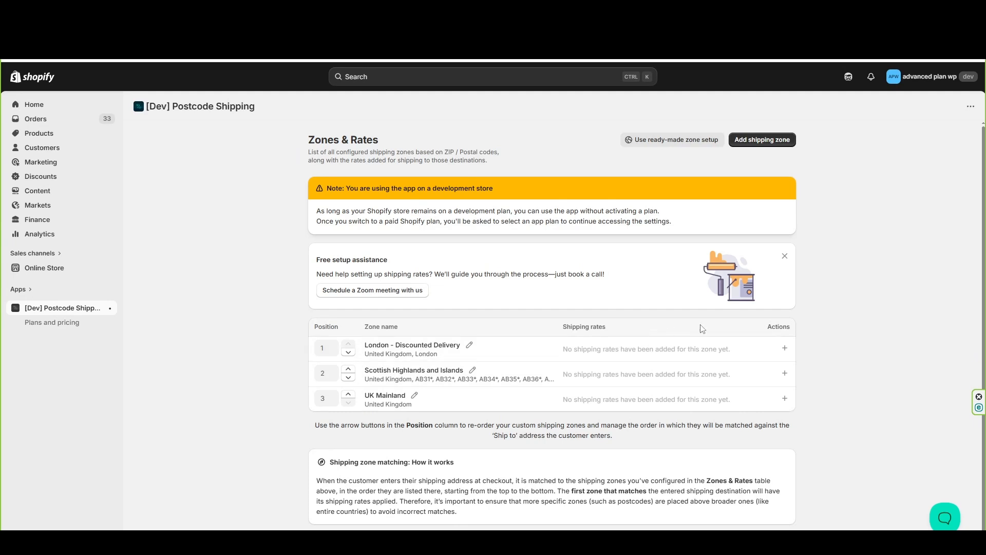
Add a shipping rate to the London - Discounted Delivery zone with the method name "London Express"
left_click(784, 348)
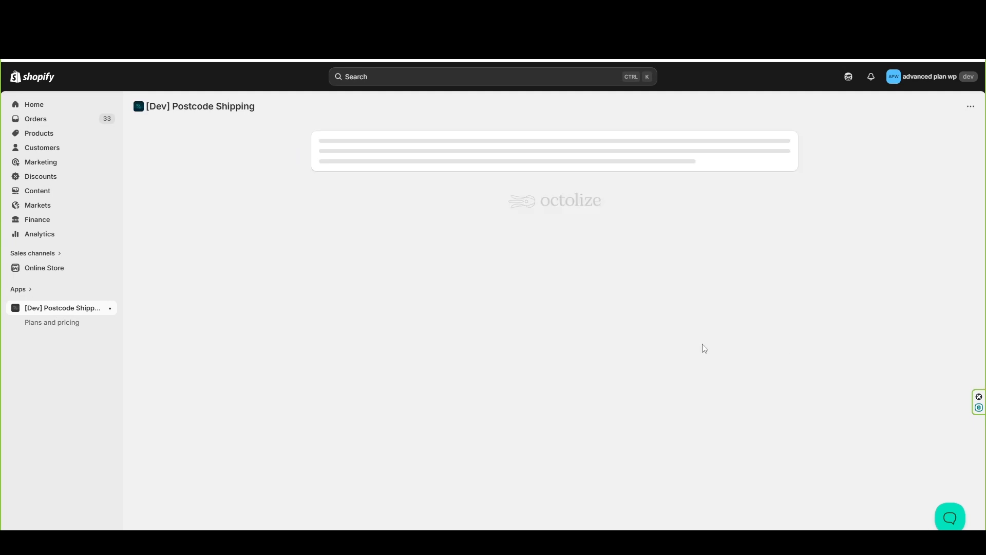
left_click(593, 276)
type("London Express")
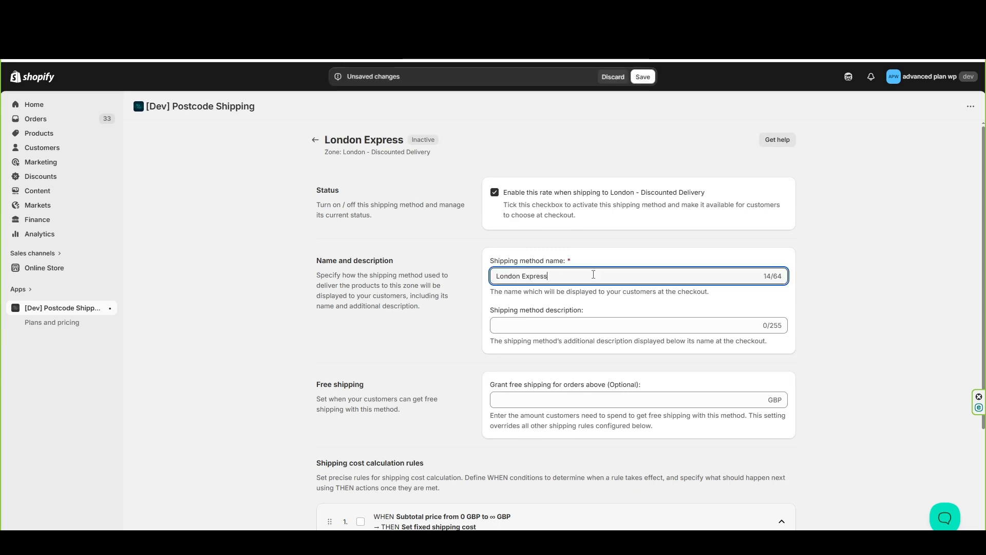
left_click_drag(546, 276, 476, 291)
left_click(493, 321)
Keep the London Express rule's condition on Subtotal price, set its fixed shipping cost to 3.99 GBP, save, and return to the zones list
scroll(493, 320, "down", 3)
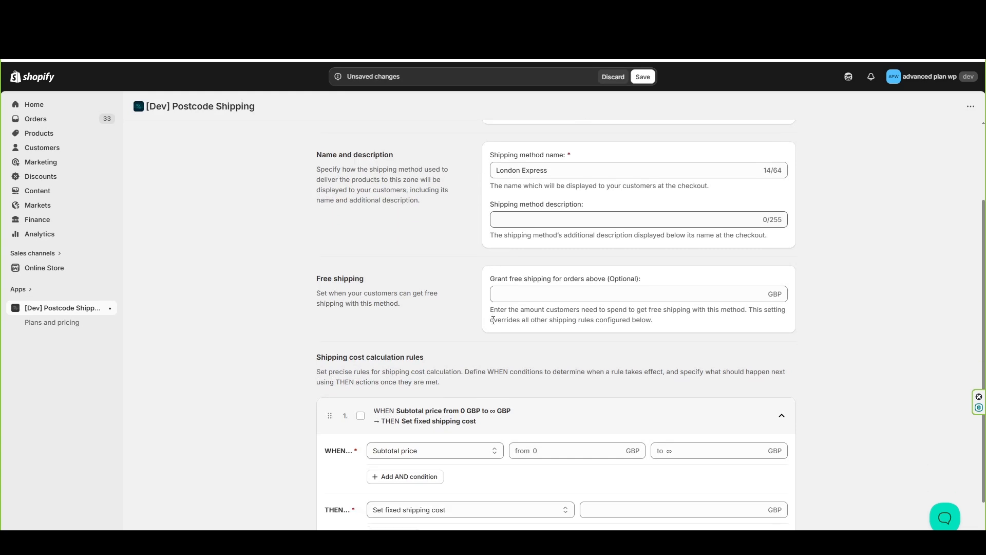
left_click(435, 393)
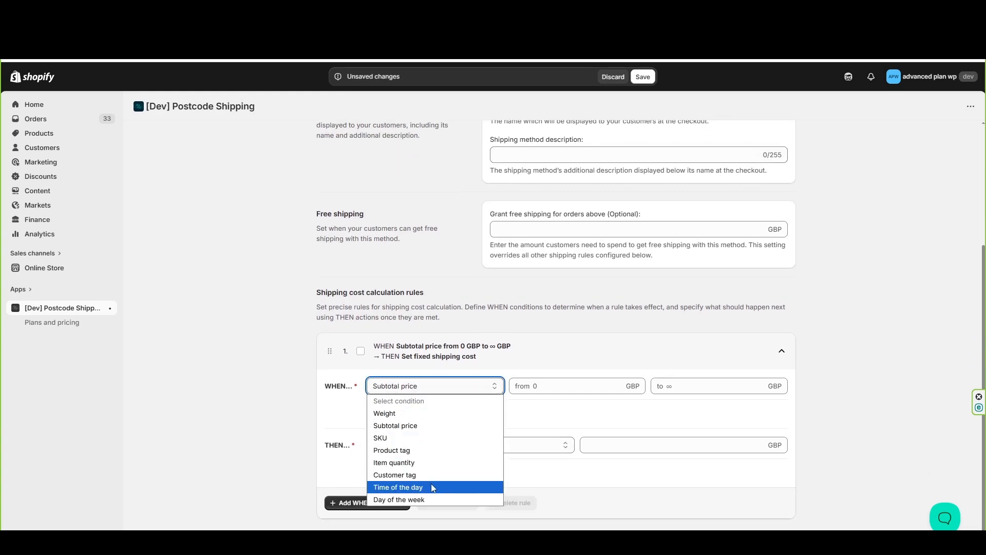
left_click(435, 425)
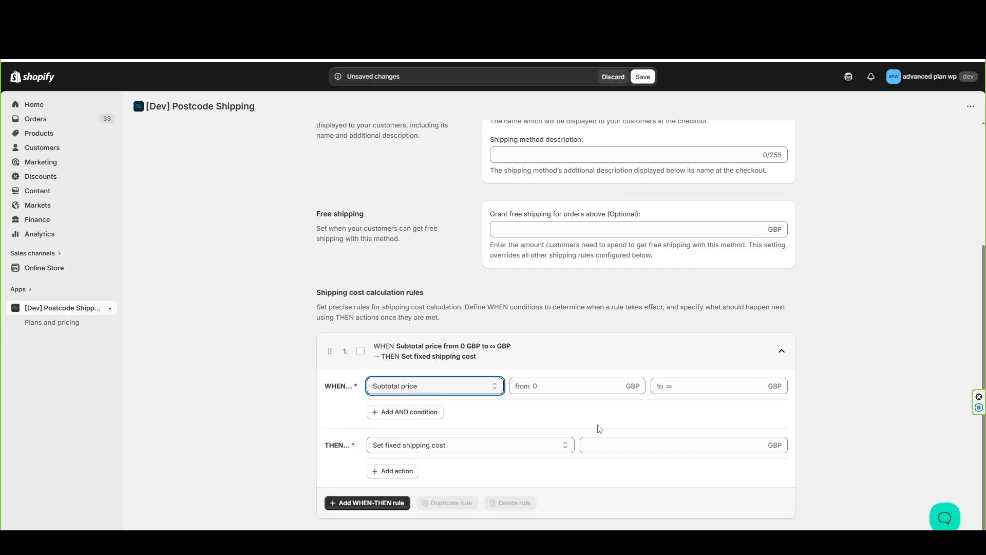
left_click(615, 444)
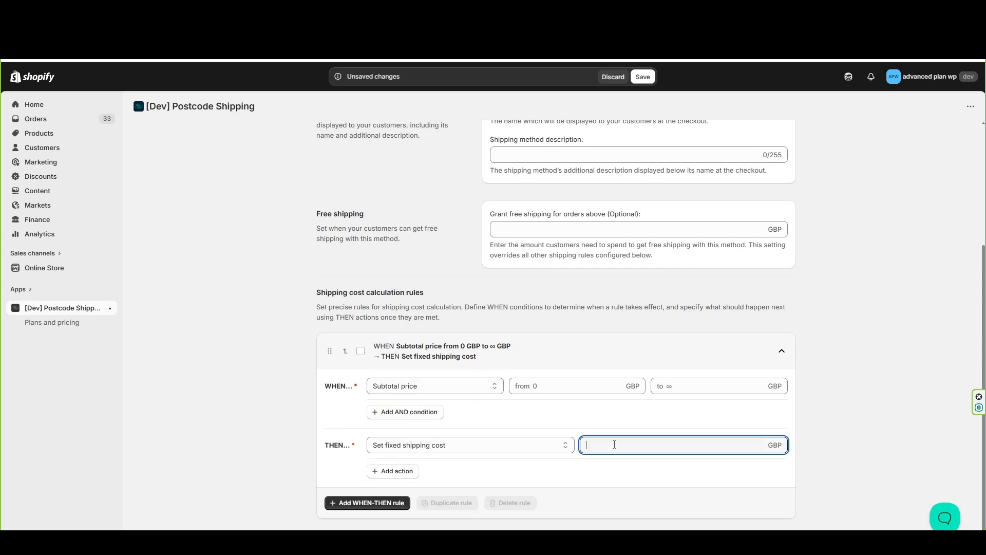
type("3.99")
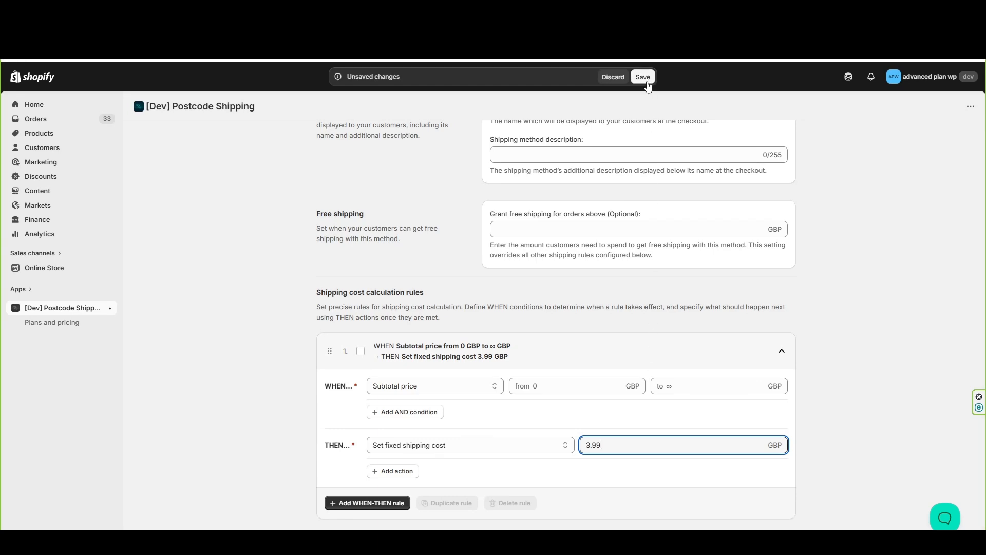
left_click(642, 76)
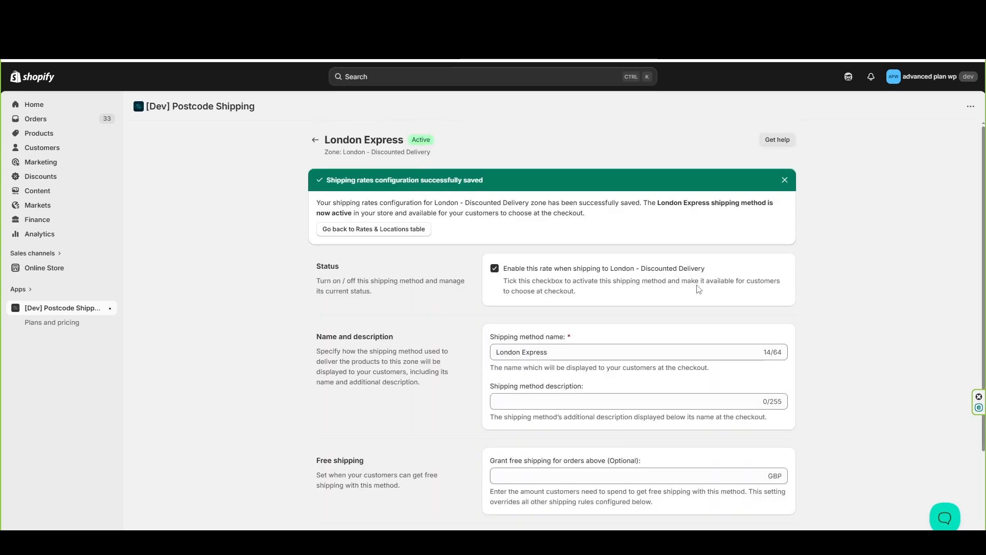
left_click(315, 139)
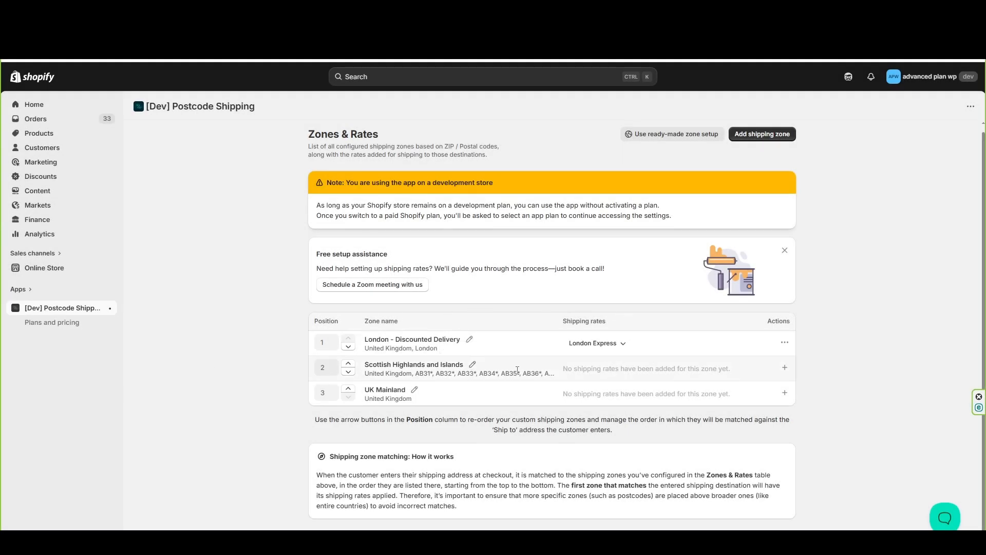
Add a shipping rate to the Scottish Highlands and Islands zone with the method name "Remote Area Shipping"
left_click(784, 368)
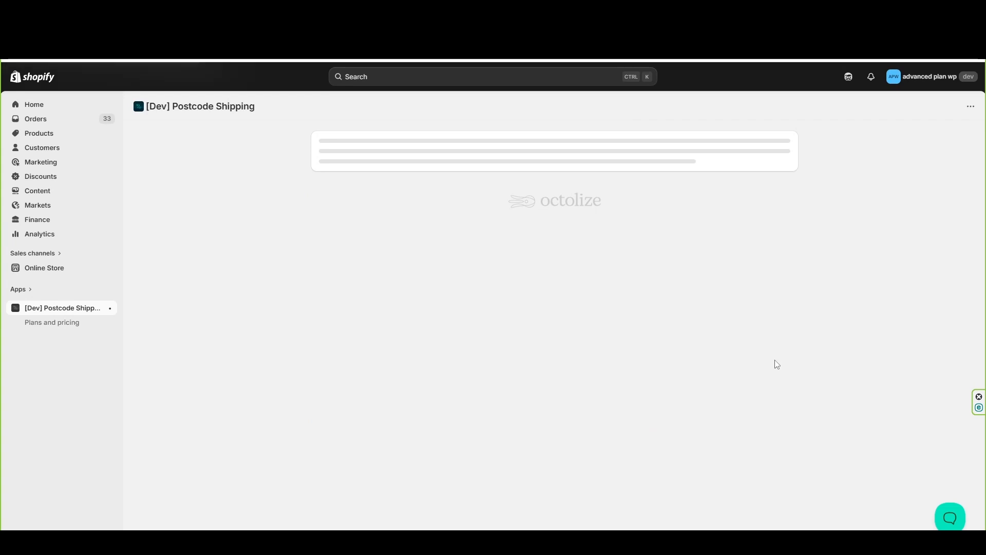
left_click(562, 276)
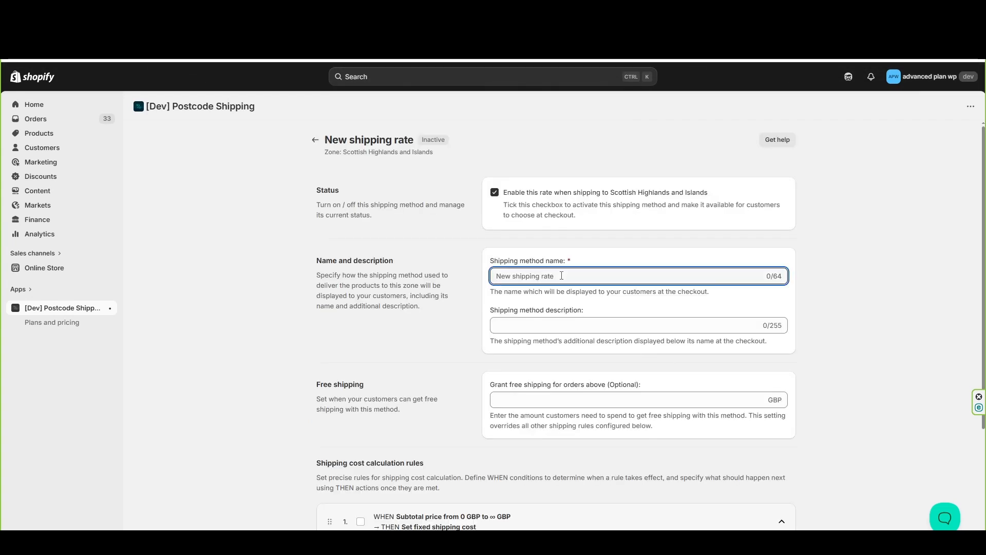
type("Remote Area Shipping")
Set the Remote Area Shipping rule's fixed shipping cost to 12.99 GBP, save the rate, and return to the zones list
scroll(559, 354, "down", 3)
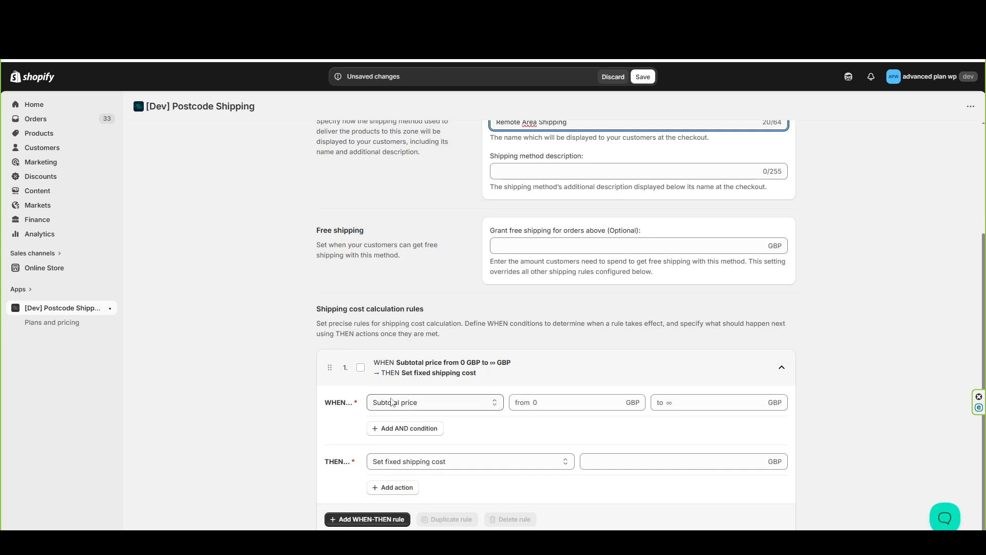
left_click(600, 459)
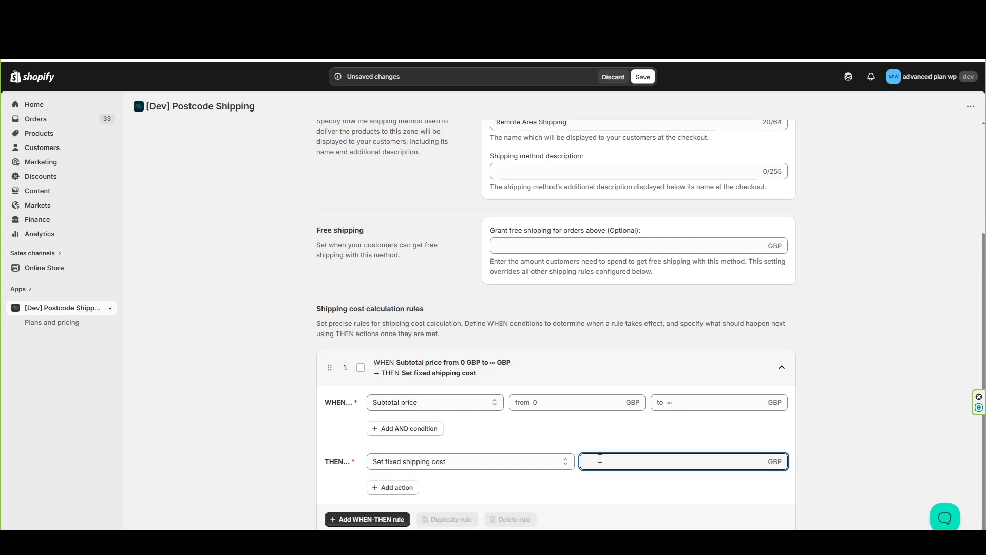
type("12.99")
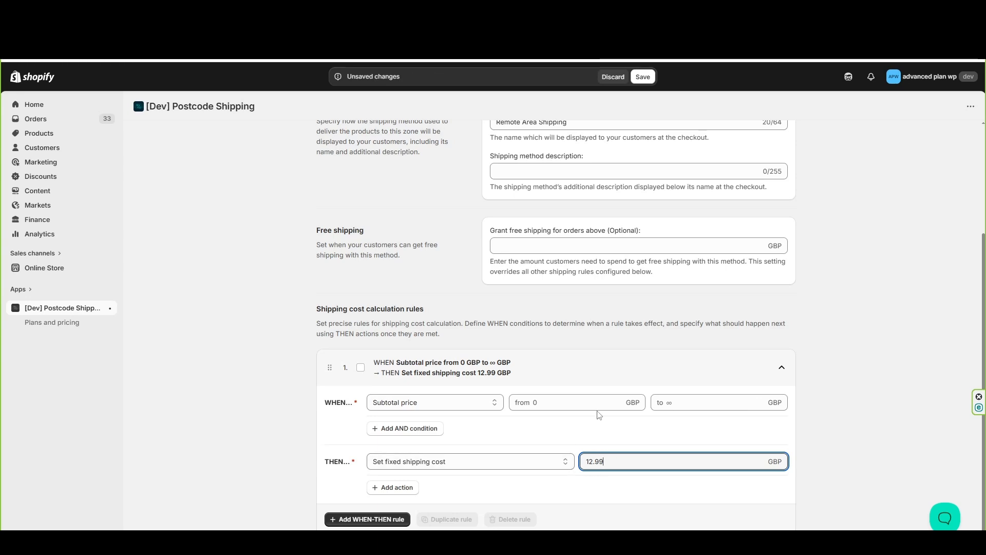
left_click(643, 77)
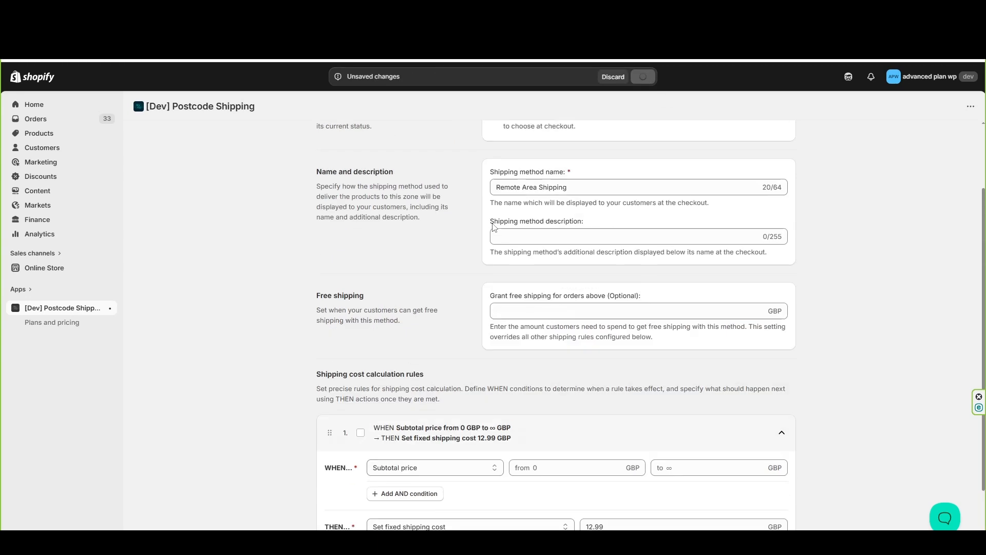
left_click(315, 139)
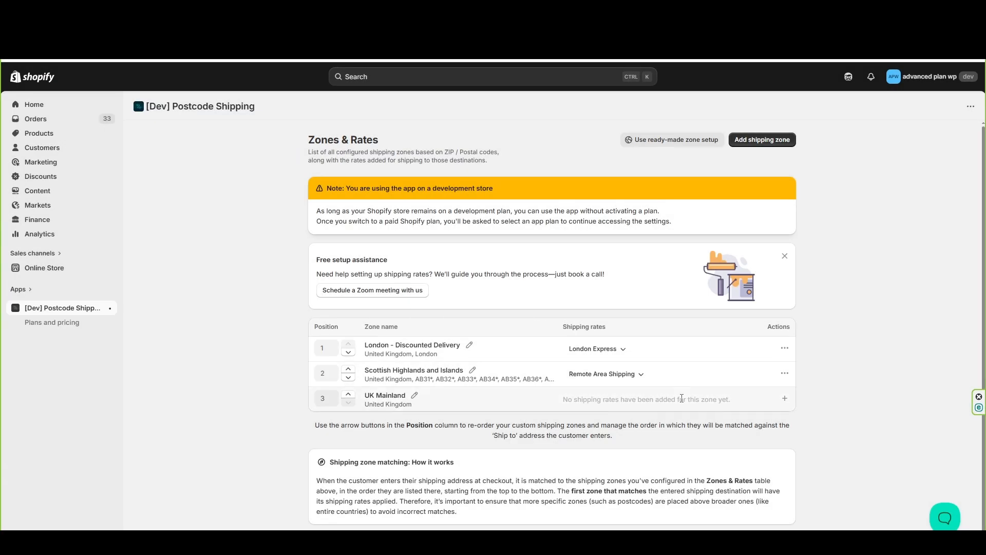
Add a shipping rate to the UK Mainland zone with the method name "Mainland Shipping"
left_click(783, 399)
left_click(554, 275)
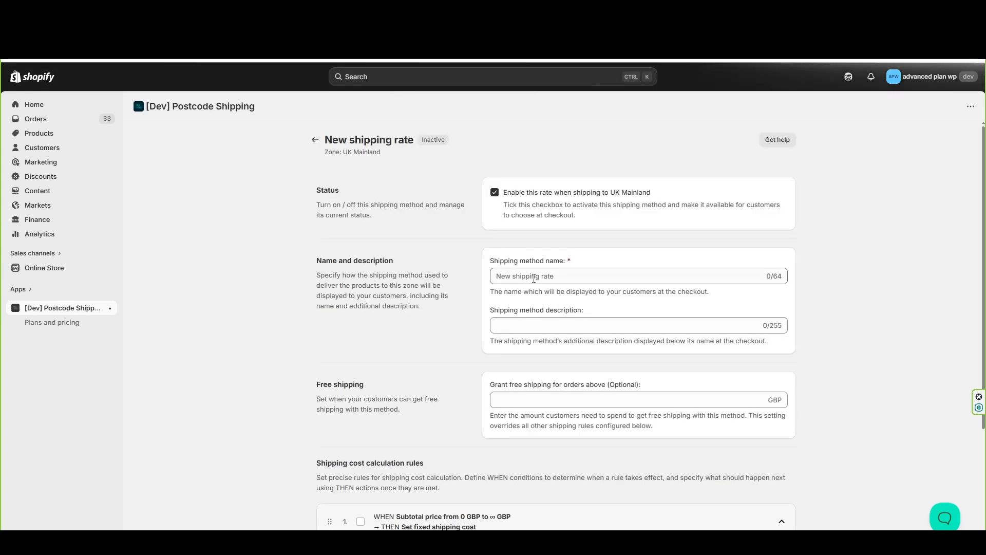
type("Mainland Shipping")
Set the Mainland Shipping rule's fixed shipping cost to 6.99 GBP, save the rate, and return to the zones list
scroll(532, 402, "down", 3)
scroll(532, 402, "down", 1)
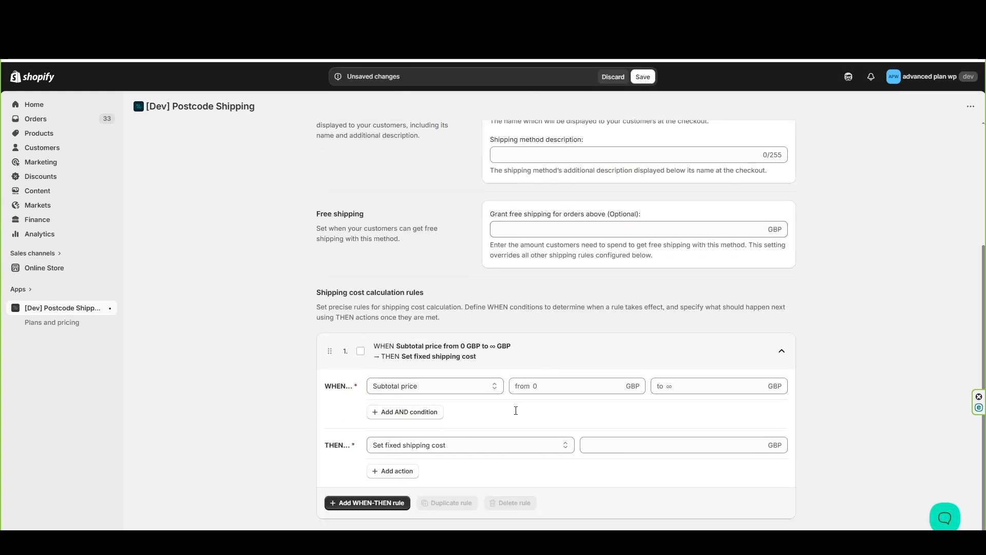
left_click(610, 442)
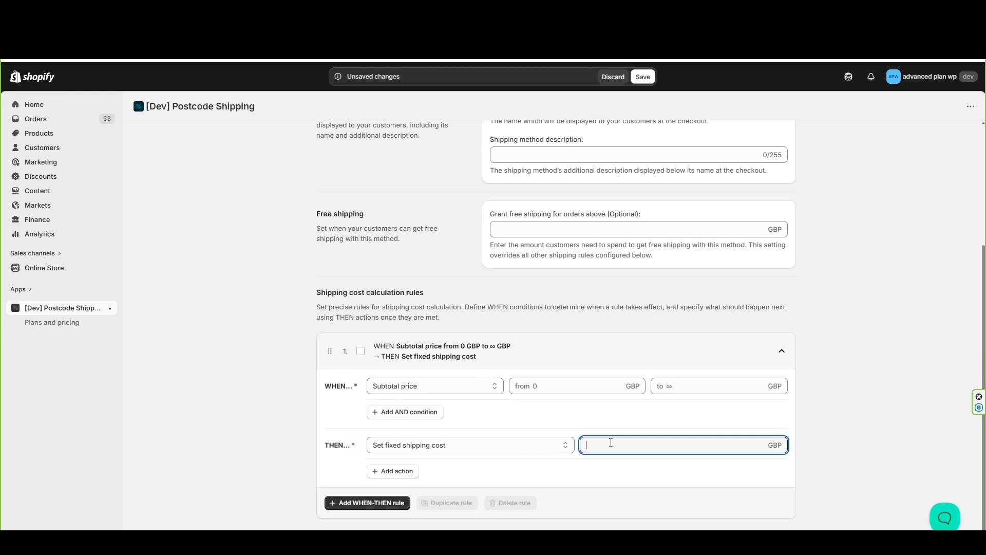
type("6.99")
left_click(642, 76)
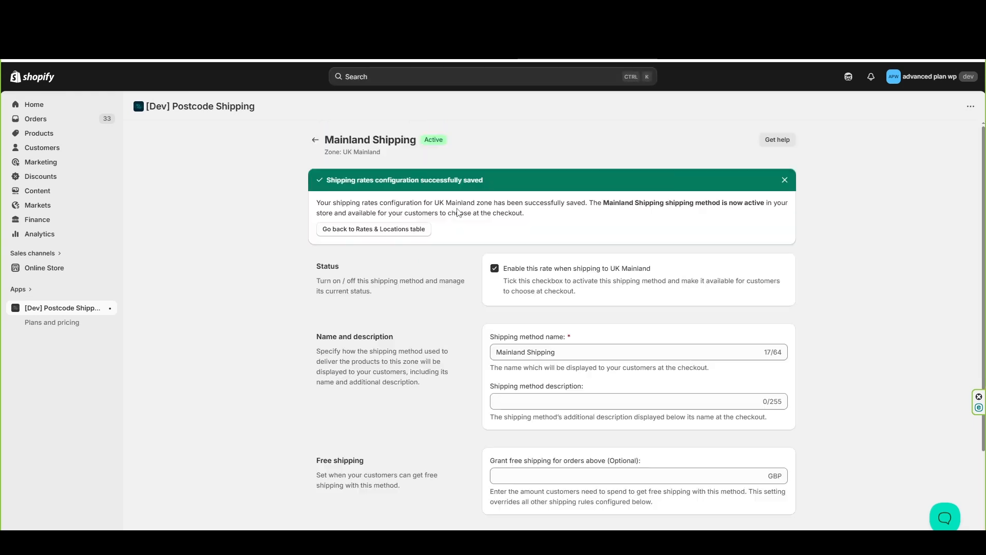
left_click(315, 140)
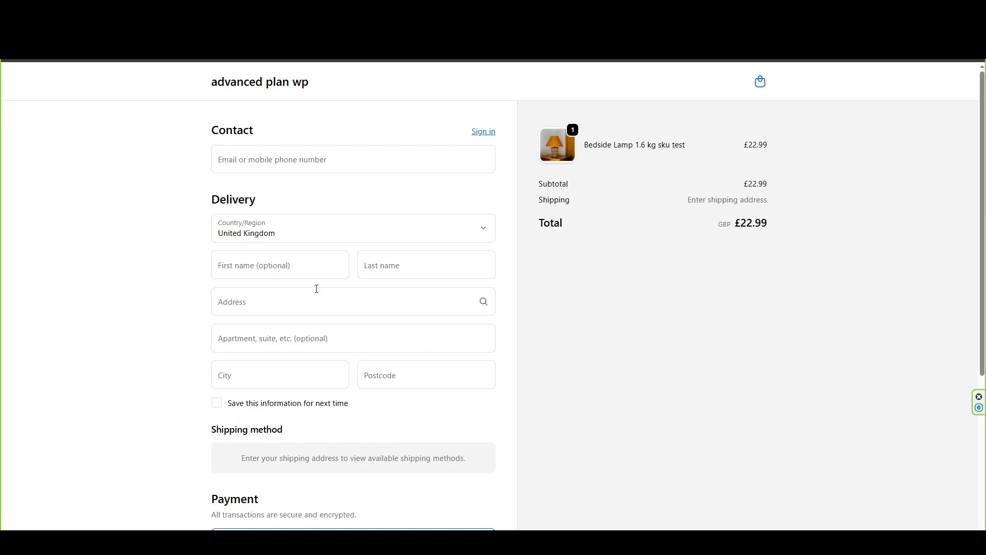
In the store checkout, enter a London delivery address and accept the matching suggestion to test the London zone's rate
left_click(269, 302)
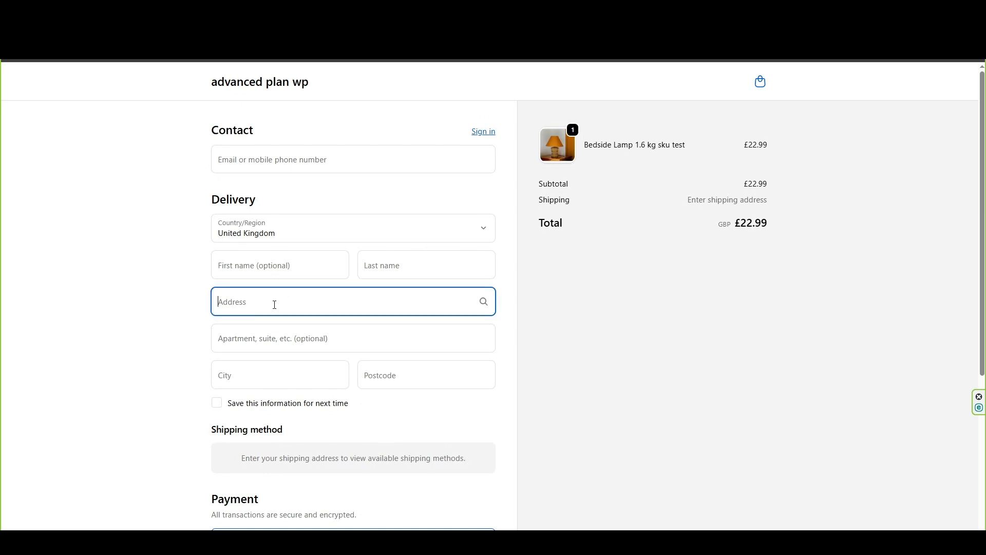
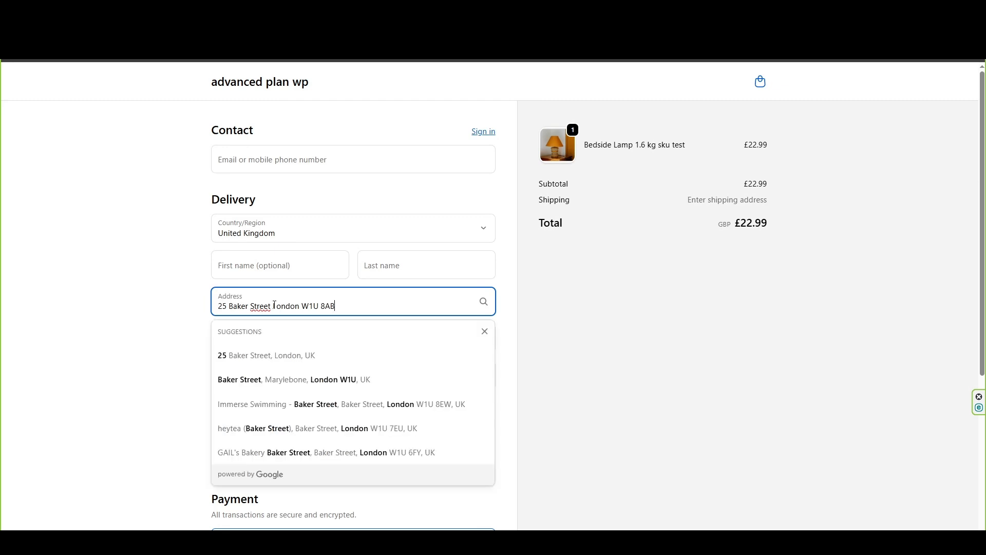
left_click(301, 353)
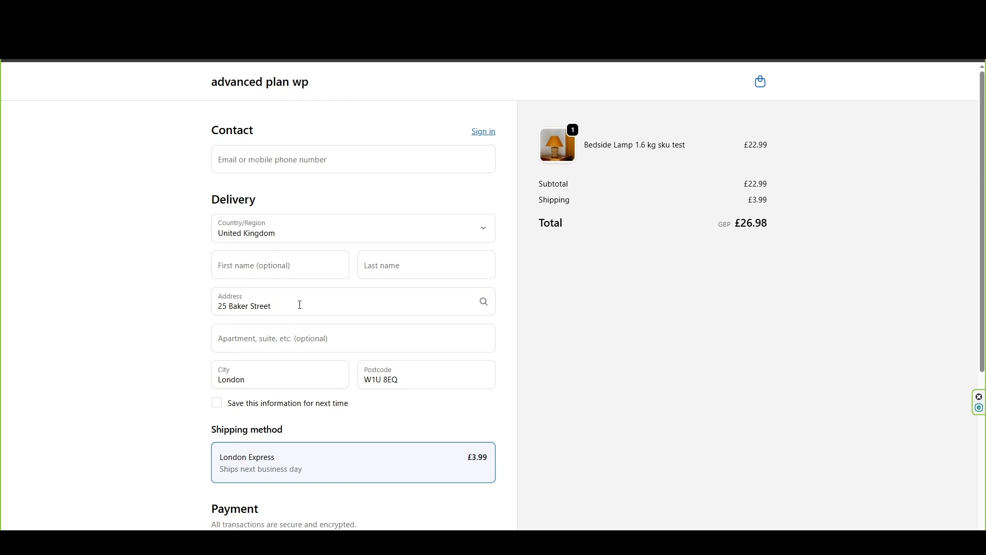
Replace the checkout delivery address with an Inverness address from the suggestions to test the Scottish Highlands and Islands rate
left_click_drag(300, 304, 199, 308)
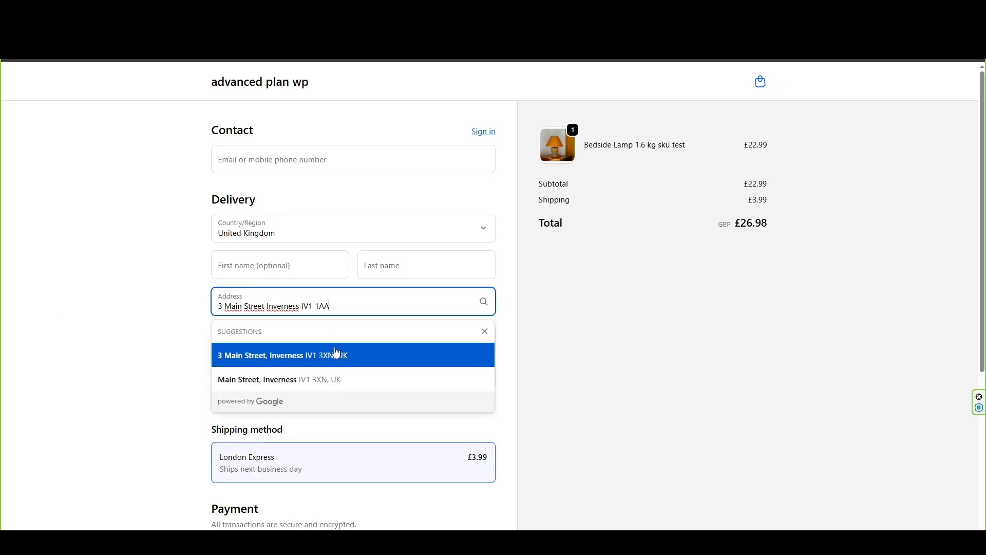
left_click(337, 355)
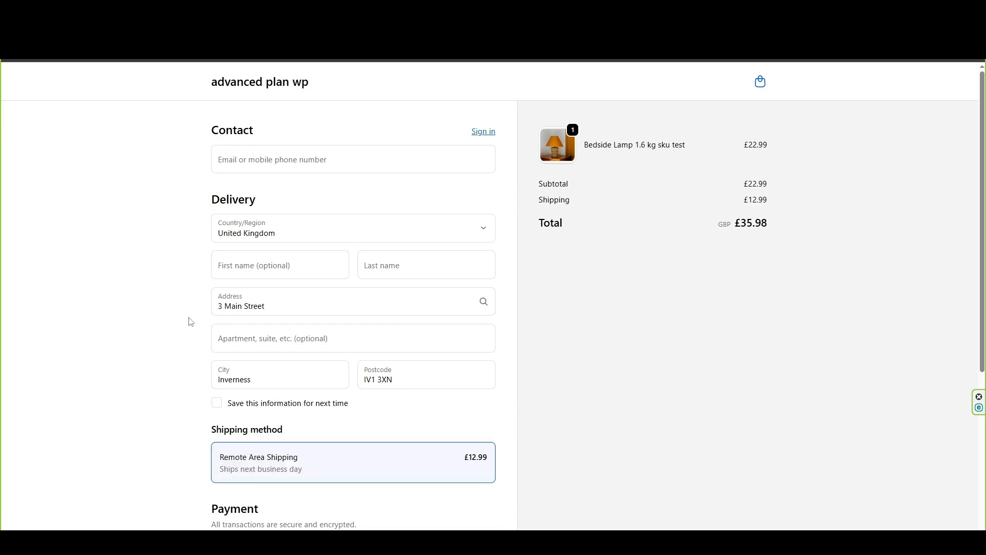
Replace the checkout delivery address with a York address from the suggestions to test the UK Mainland rate
left_click_drag(288, 306, 200, 306)
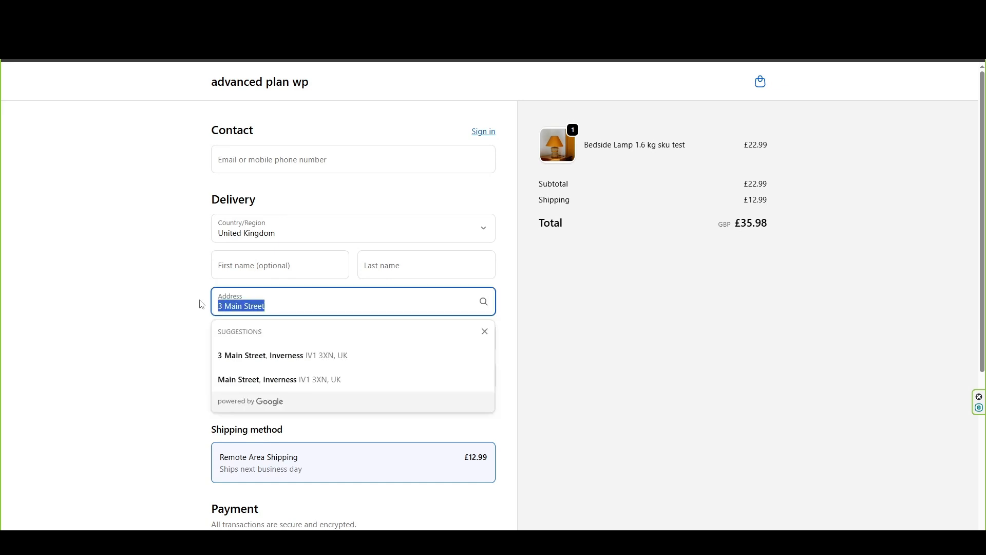
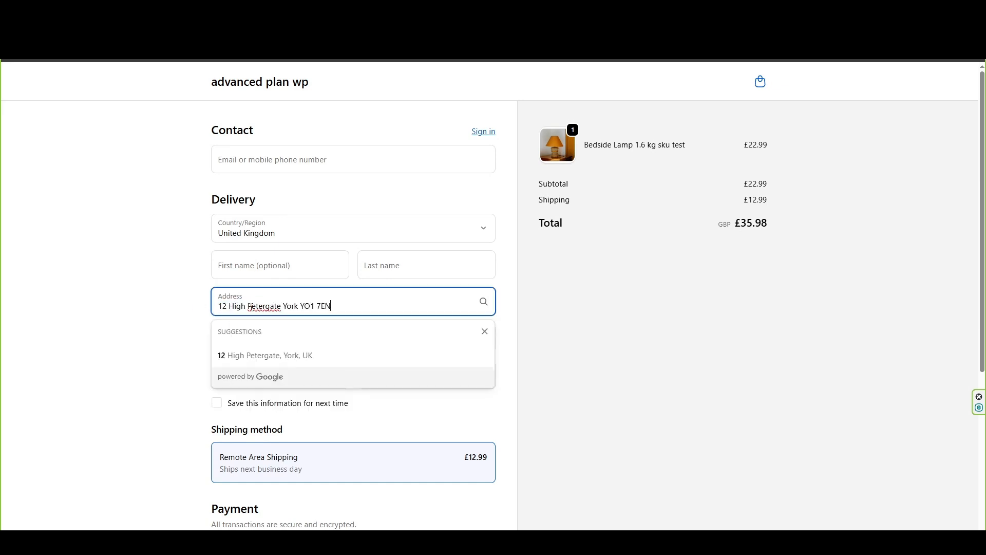
left_click(301, 356)
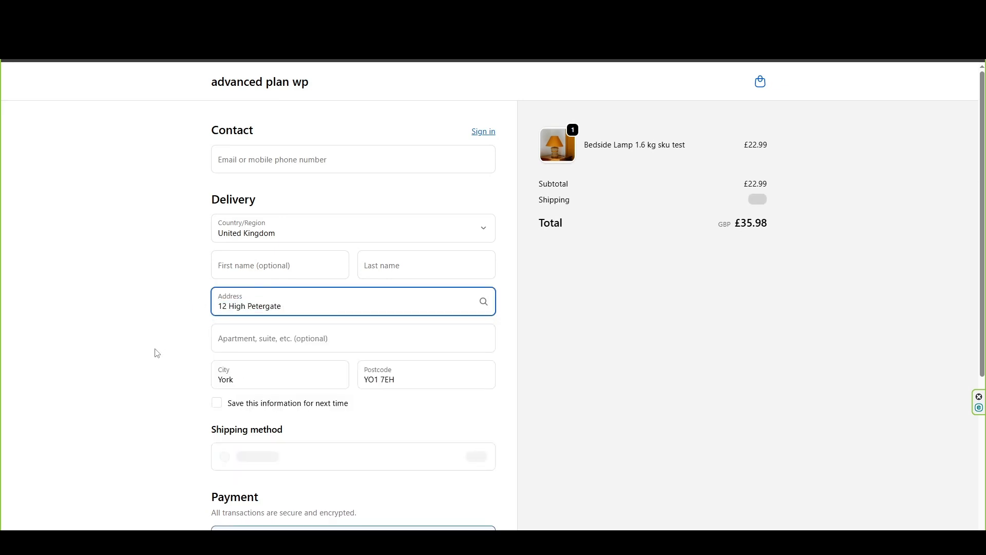